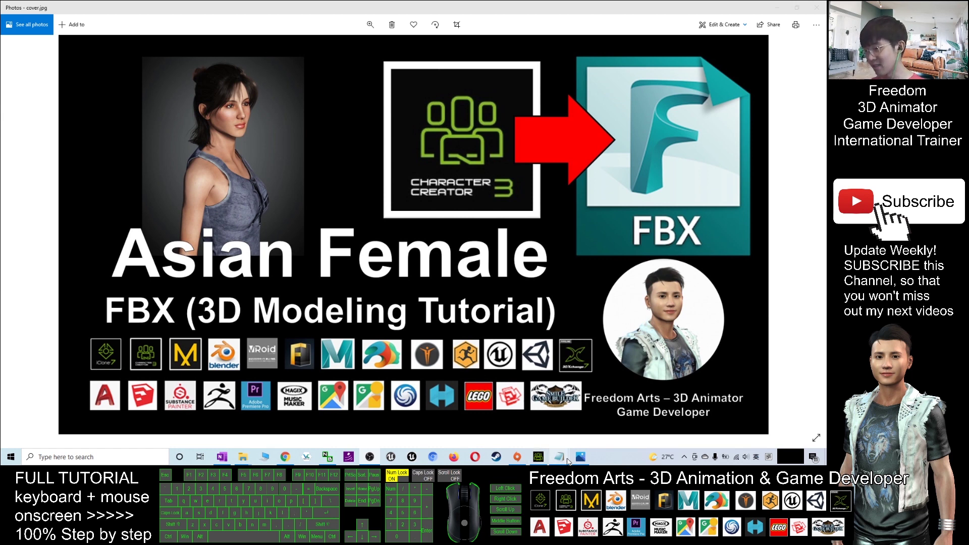
# Switch to Character Creator 3 and inspect the finished Asian Female avatar from several angles.
pyautogui.click(538, 457)
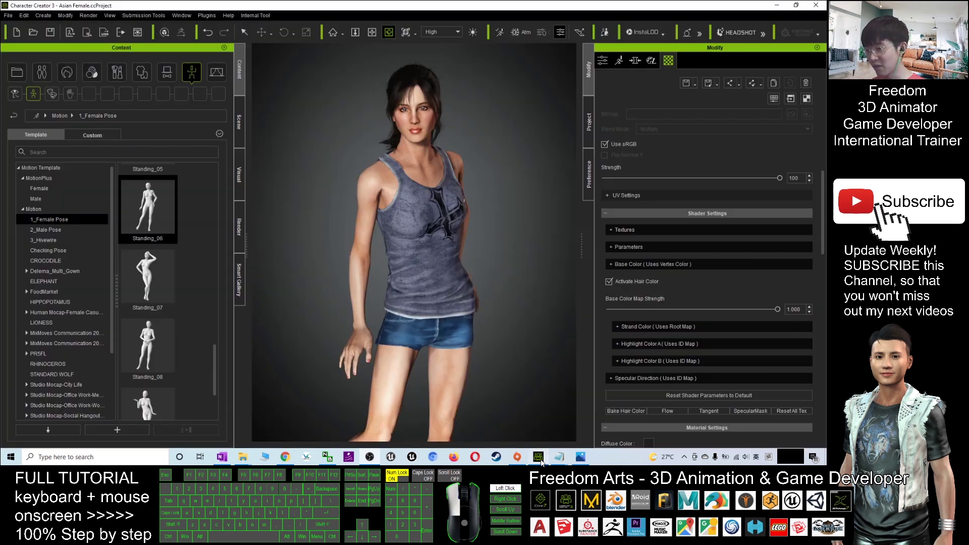
pyautogui.moveTo(330, 220); pyautogui.dragTo(368, 217)
pyautogui.scroll(-2, 400, 259)
pyautogui.press('c')
pyautogui.moveTo(401, 259); pyautogui.dragTo(495, 303)
# Open notes.txt in Notepad, delete the extra blank line above the Character Creator 3 Pipeline link, and save the file.
pyautogui.click(560, 462)
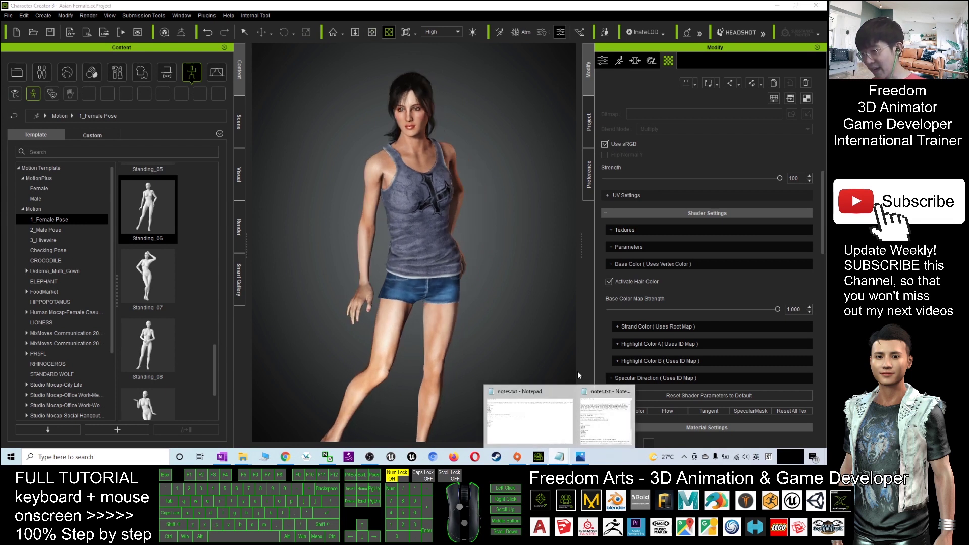
pyautogui.click(571, 391)
pyautogui.click(577, 411)
pyautogui.moveTo(518, 158); pyautogui.dragTo(562, 99)
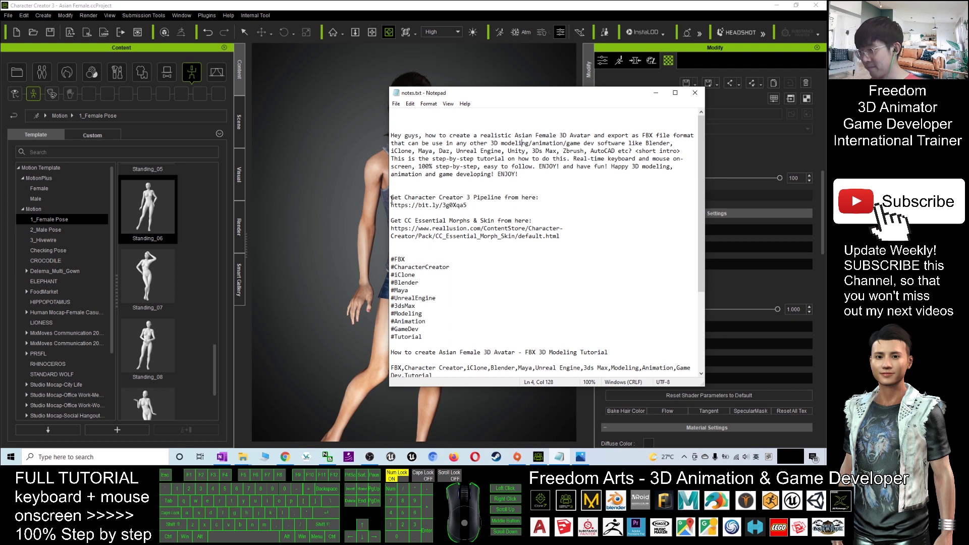
pyautogui.press('BackSpace')
pyautogui.hotkey('ctrl', 's')
pyautogui.click(429, 189)
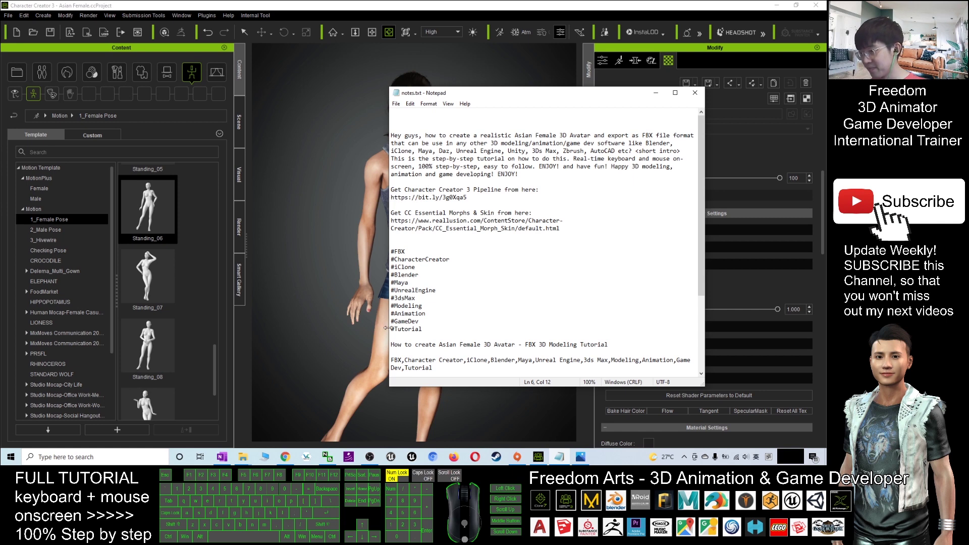
# Switch to Chrome, maximize its window and look through the Character Creator 3 product page.
pyautogui.click(289, 457)
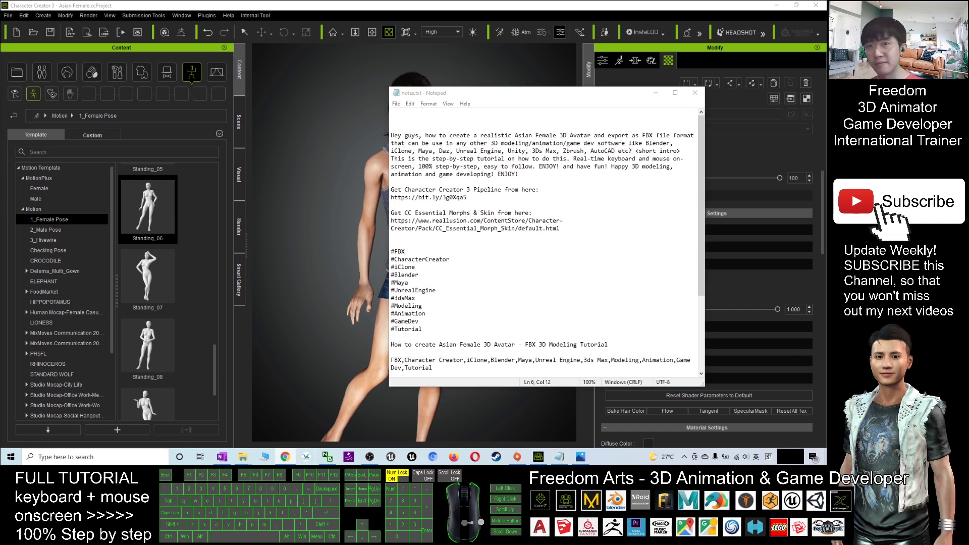
pyautogui.click(308, 447)
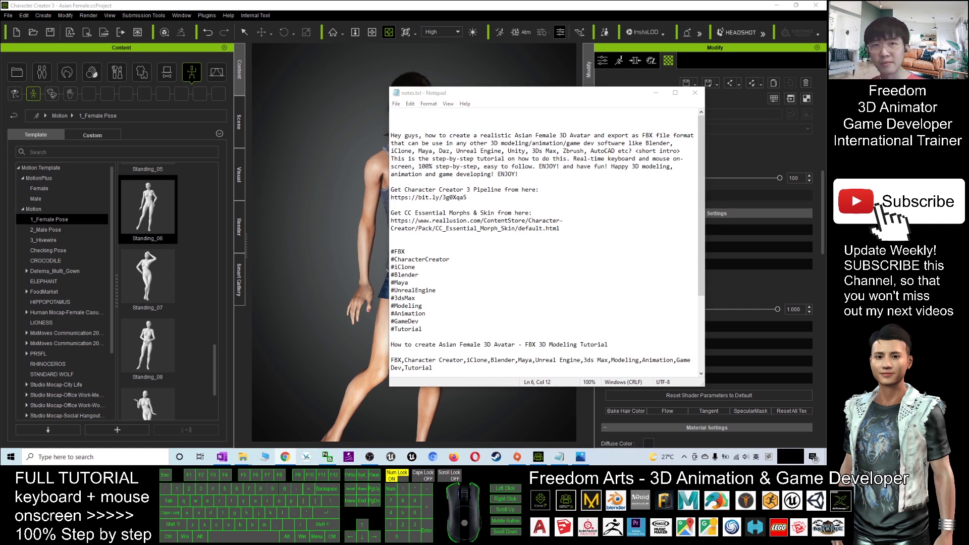
pyautogui.moveTo(822, 121); pyautogui.dragTo(544, 4)
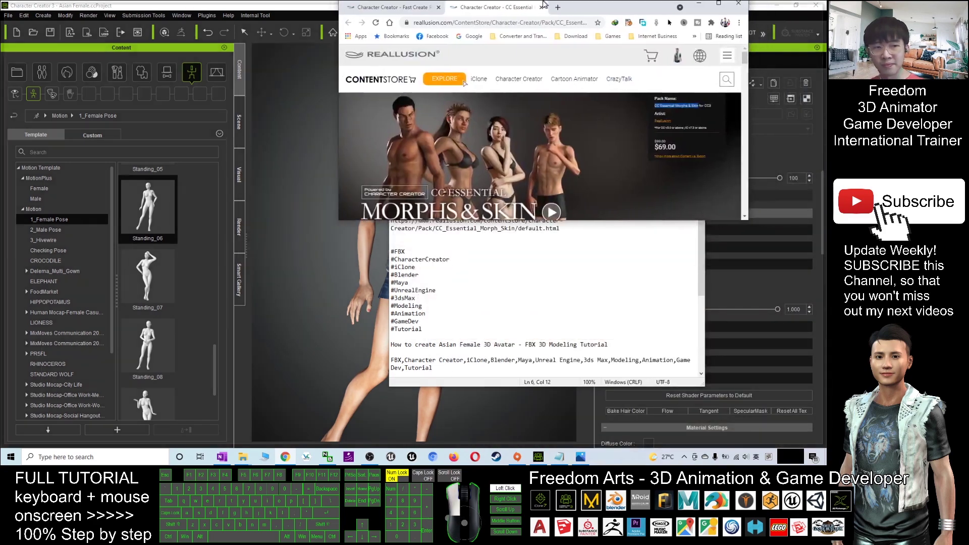
pyautogui.doubleClick(544, 4)
pyautogui.hotkey('ctrl', 'Tab')
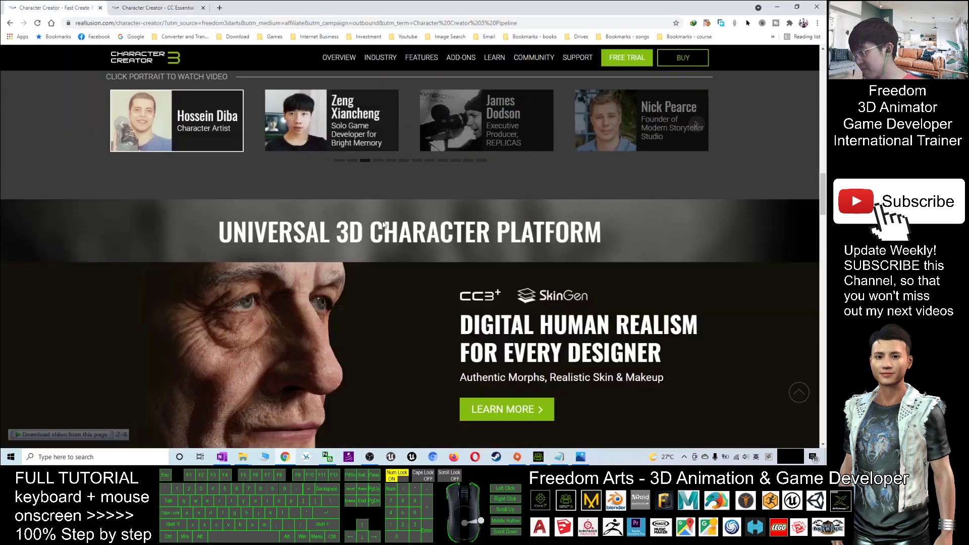
pyautogui.scroll(15, 383, 225)
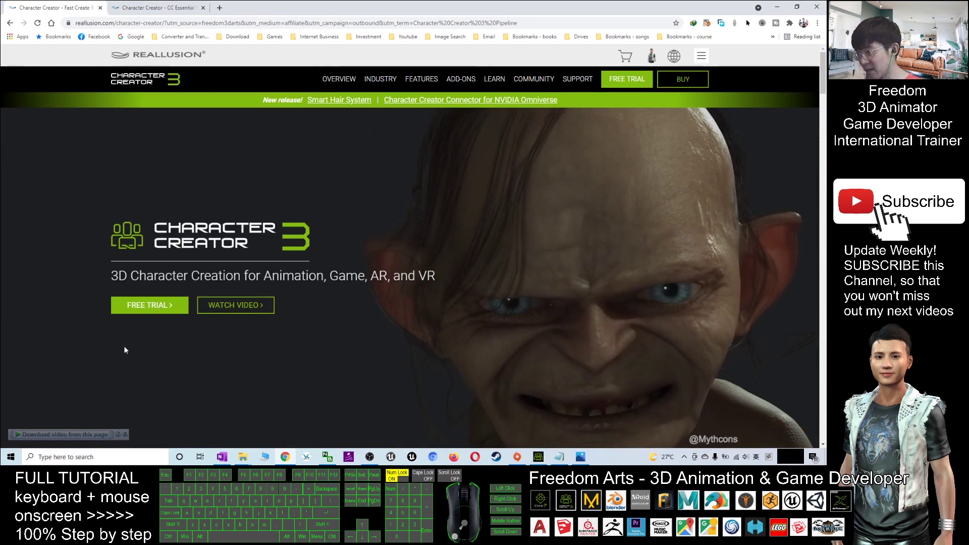
pyautogui.scroll(-20, 125, 350)
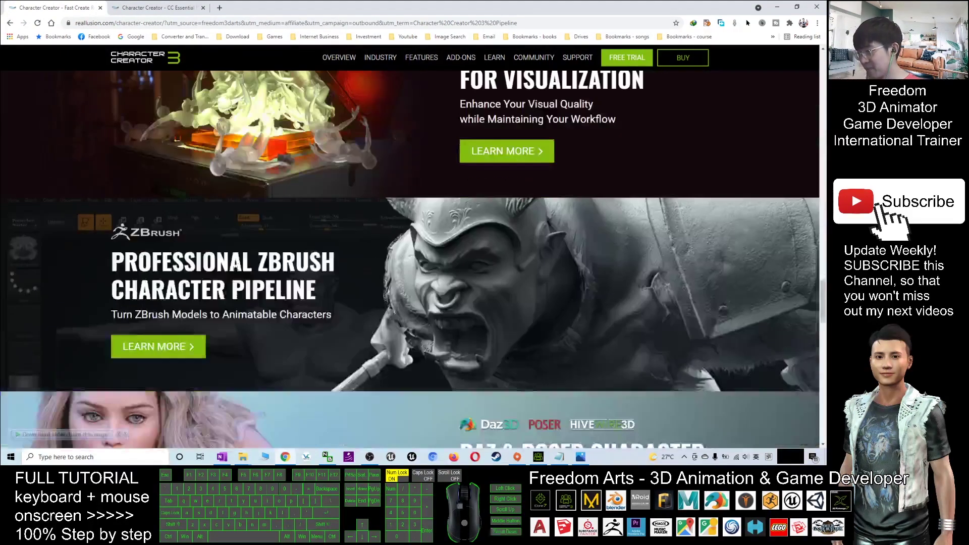
pyautogui.scroll(8, 410, 260)
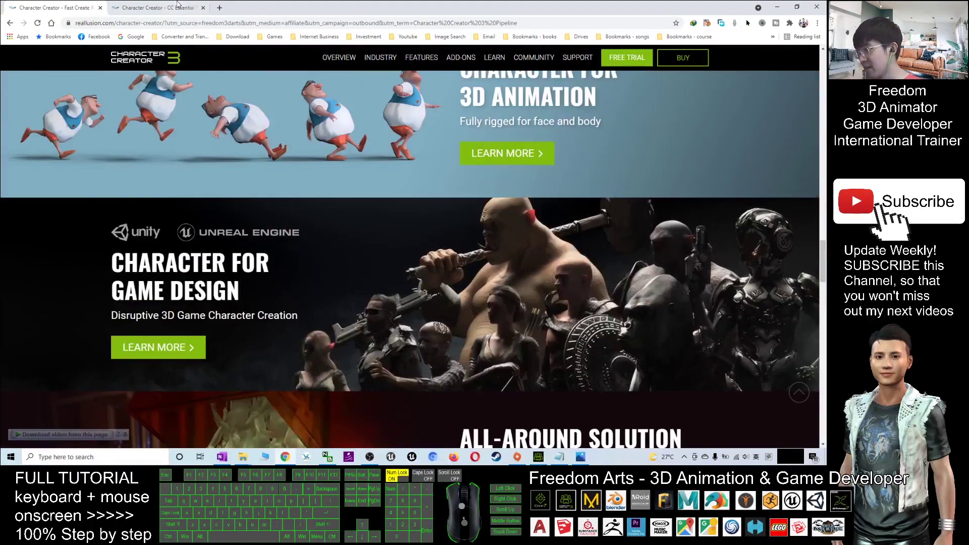
# Check the CC Essential Morphs & Skin entry in the notes and review the features on its Content Store page.
pyautogui.click(556, 458)
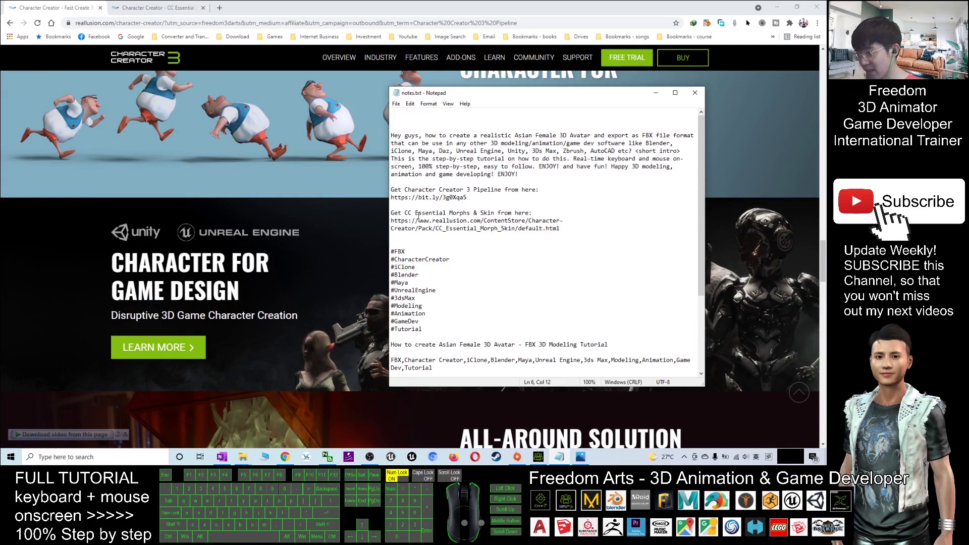
pyautogui.click(154, 8)
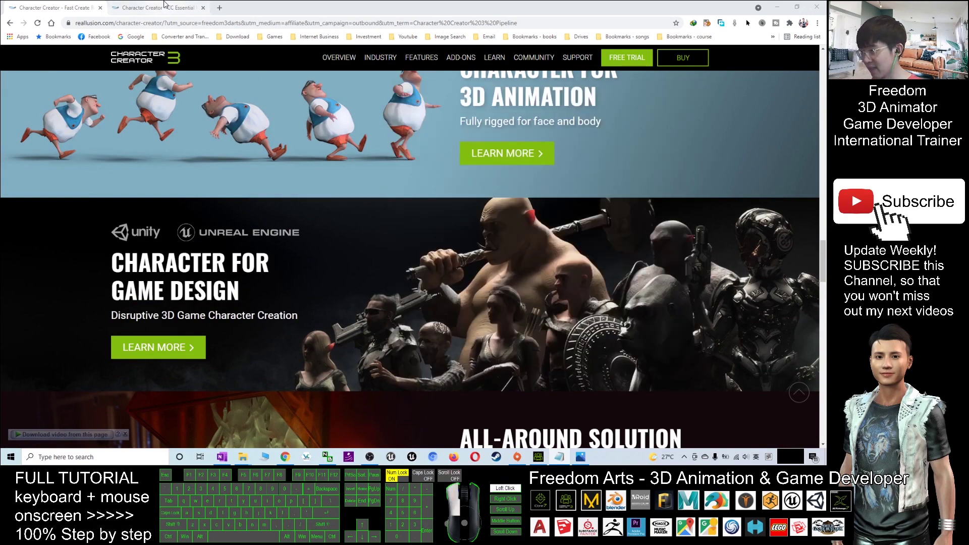
pyautogui.scroll(-10, 289, 253)
pyautogui.scroll(-6, 289, 252)
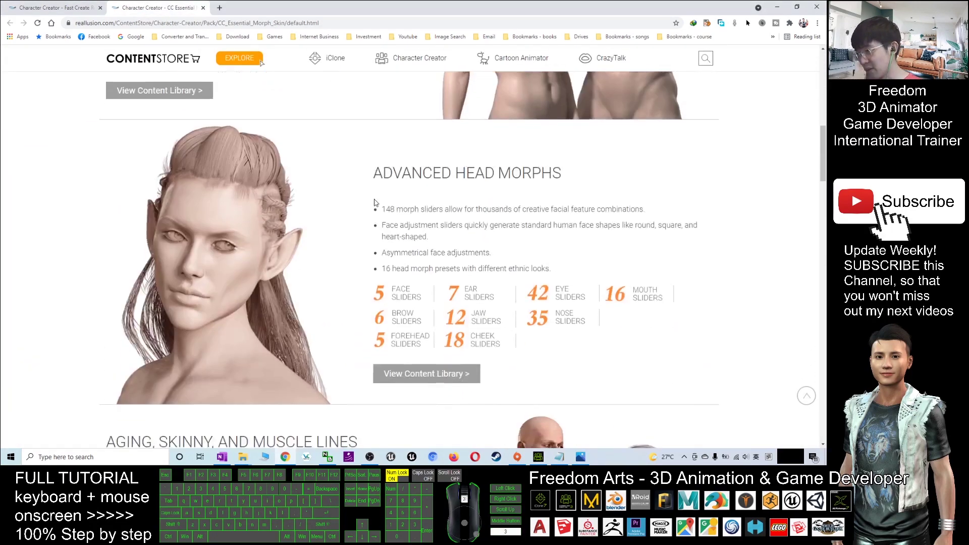
pyautogui.scroll(2, 467, 182)
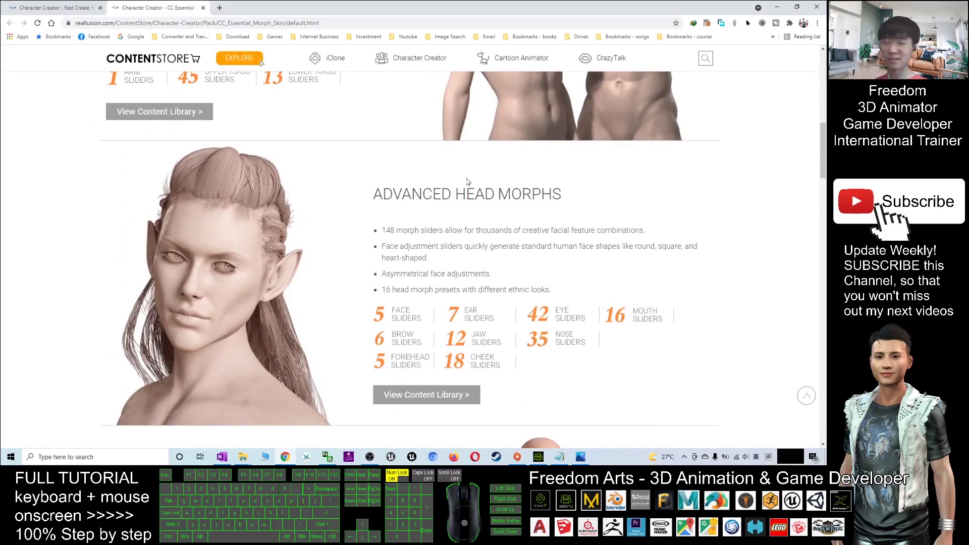
pyautogui.scroll(5, 467, 182)
pyautogui.scroll(-6, 487, 202)
pyautogui.scroll(-15, 487, 202)
pyautogui.scroll(-11, 432, 192)
pyautogui.scroll(7, 699, 245)
pyautogui.moveTo(812, 315); pyautogui.dragTo(814, 90)
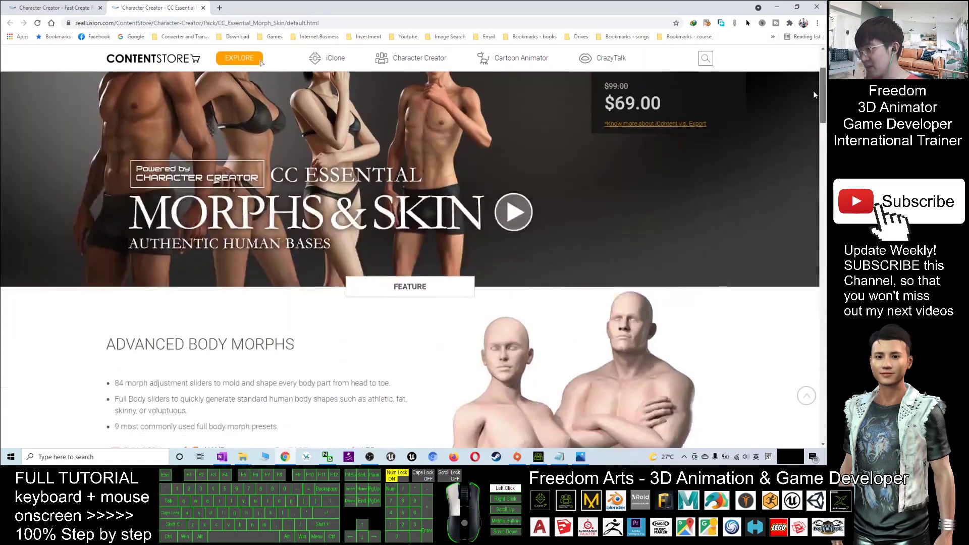
pyautogui.scroll(-4, 205, 336)
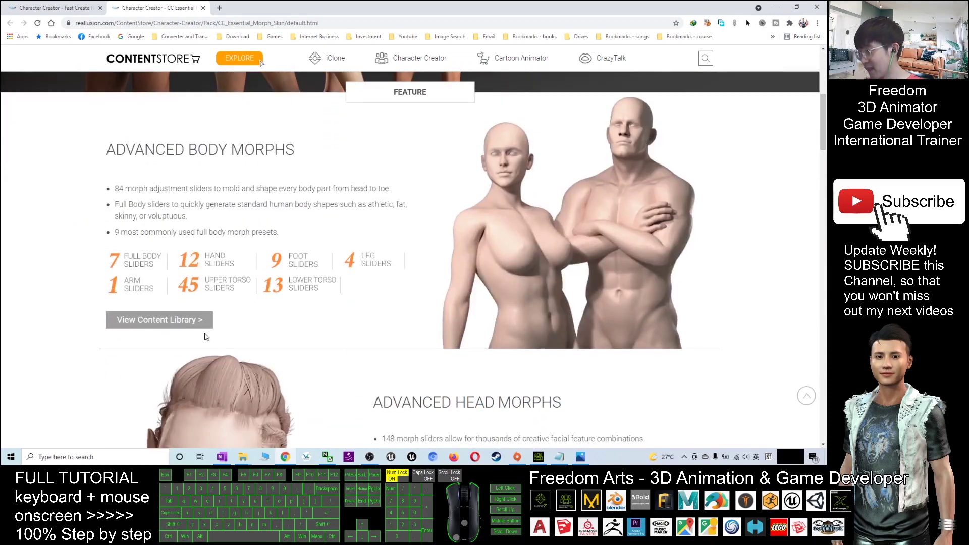
# Open the content library of the body morphs and browse the morph presets and CC Essential Actor Base Projects.
pyautogui.click(197, 322)
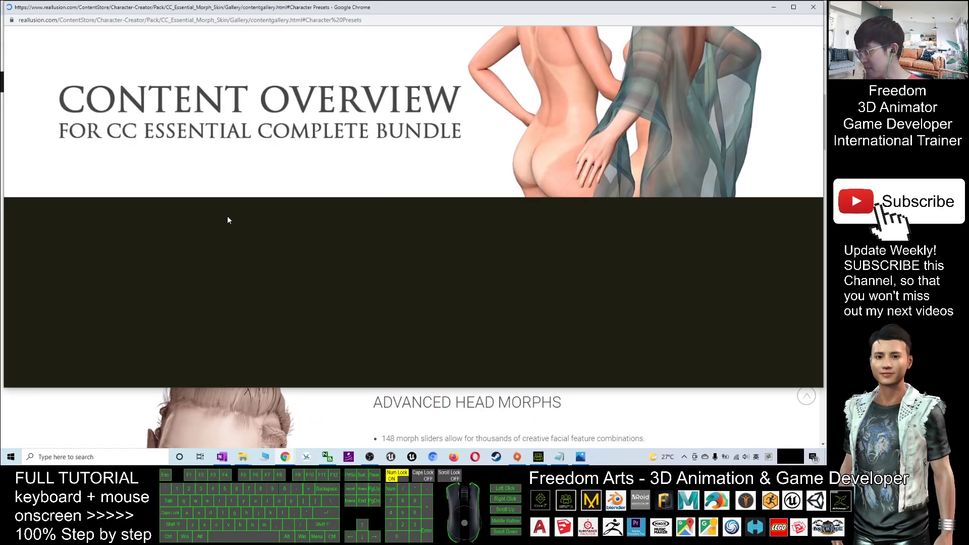
pyautogui.scroll(-6, 336, 214)
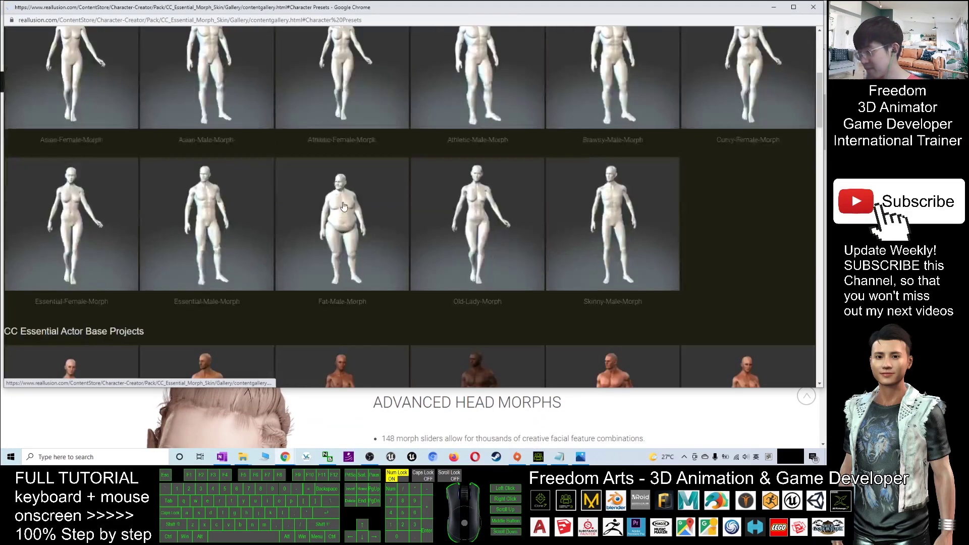
pyautogui.scroll(-4, 570, 221)
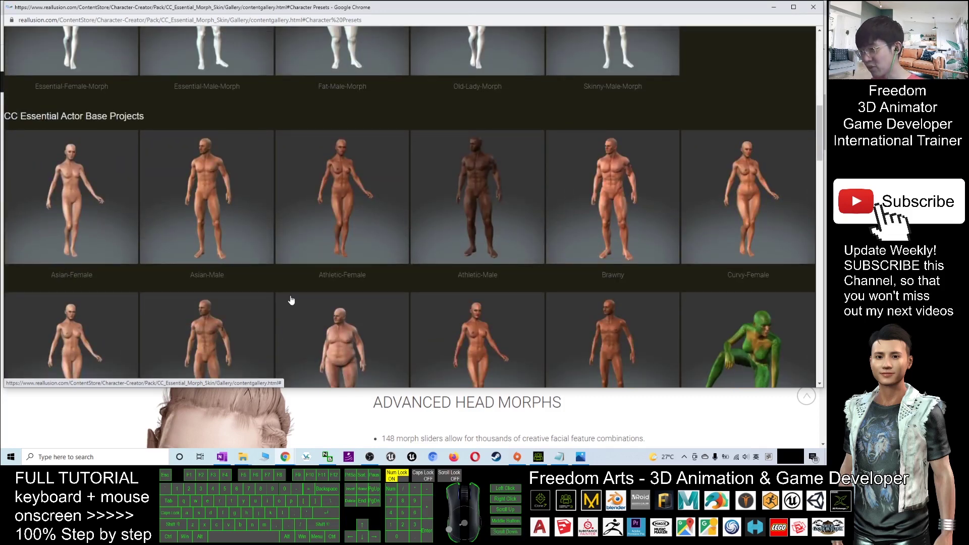
pyautogui.scroll(-5, 567, 256)
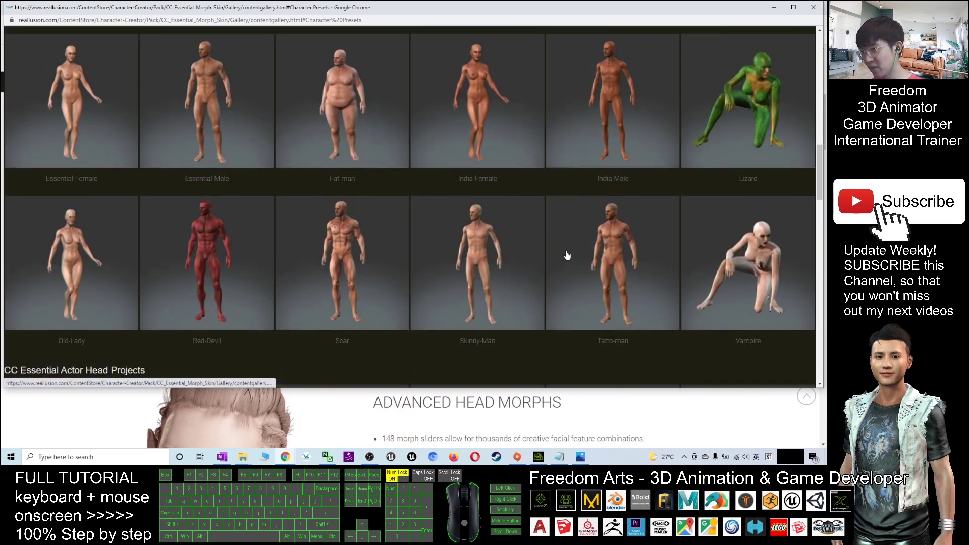
pyautogui.scroll(-3, 567, 256)
pyautogui.scroll(5, 303, 284)
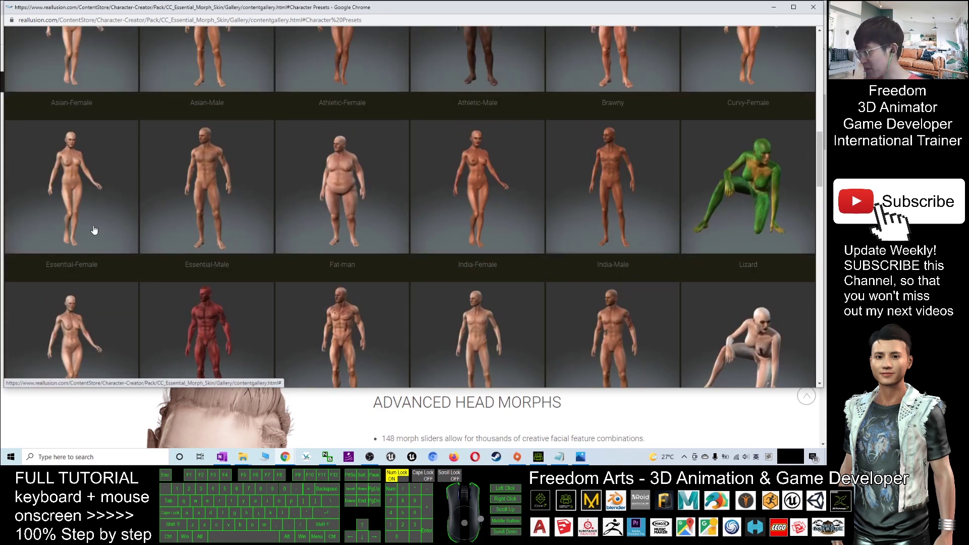
pyautogui.scroll(5, 94, 231)
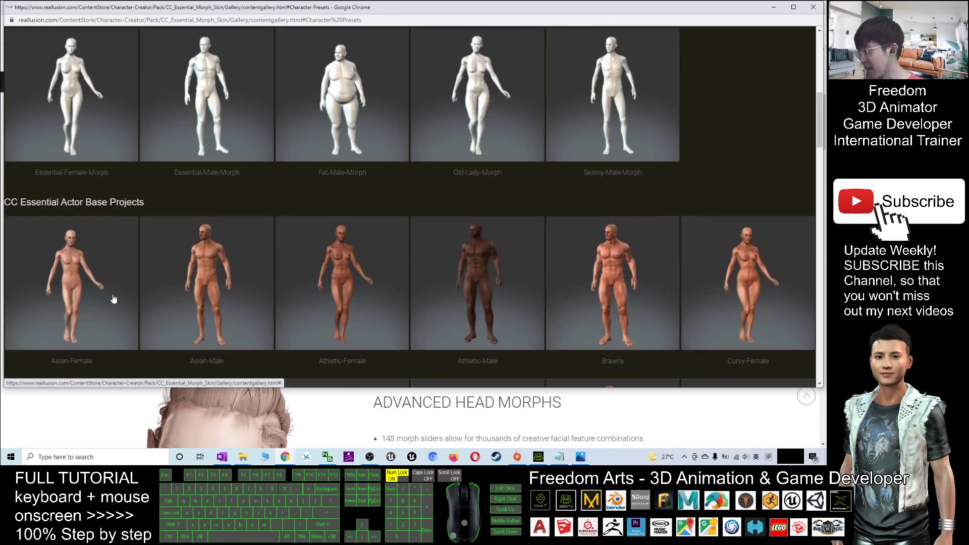
pyautogui.click(774, 8)
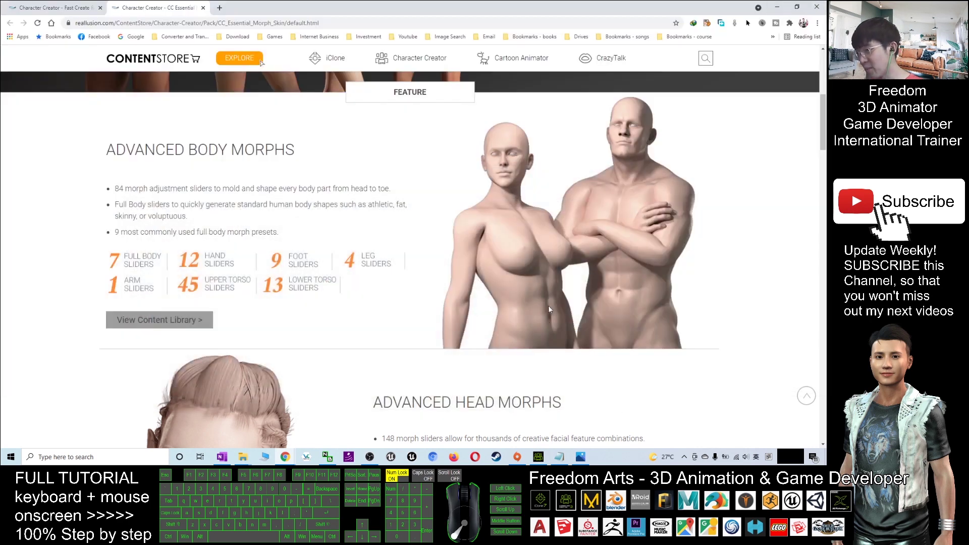
# Return to Character Creator 3, view the avatar close up, and start a new project.
pyautogui.click(539, 456)
pyautogui.moveTo(378, 132); pyautogui.dragTo(419, 272)
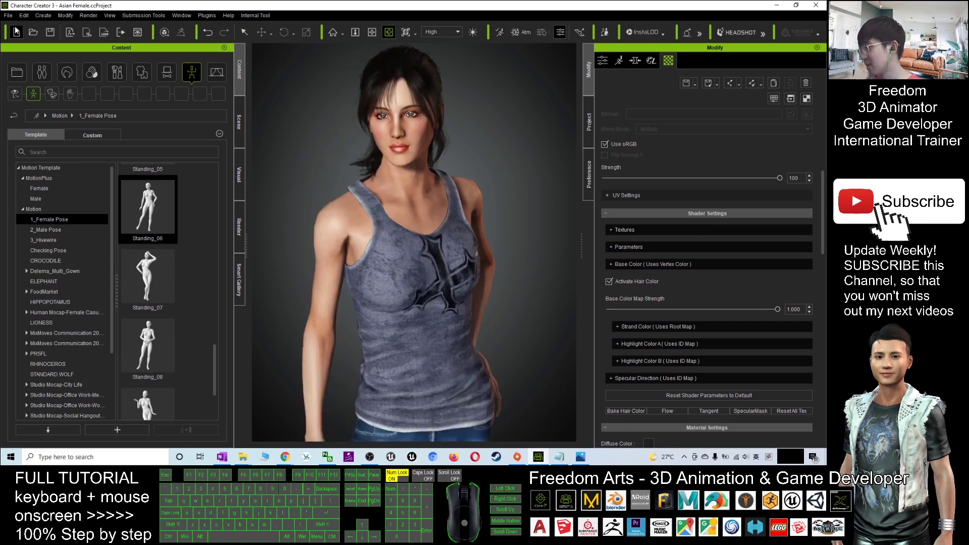
pyautogui.click(15, 32)
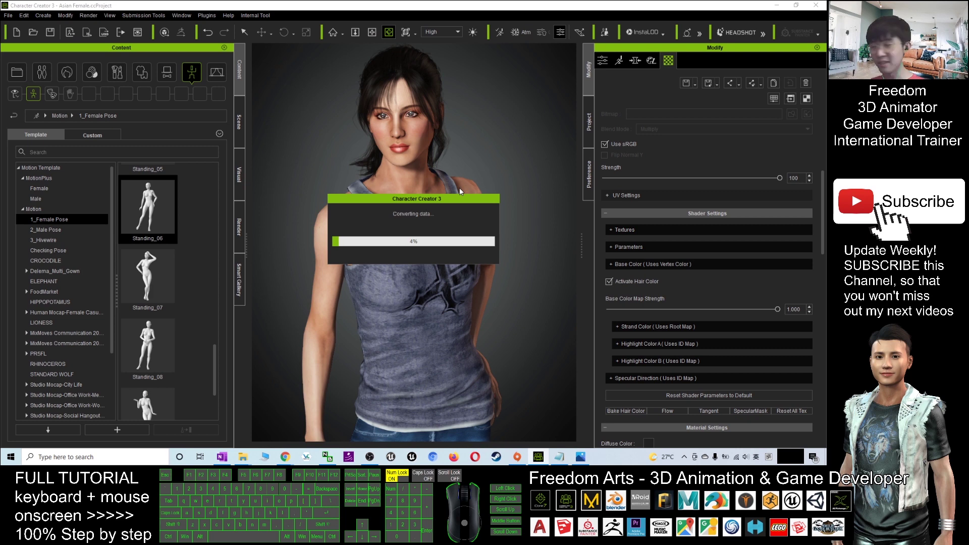
# Highlight the CC Essential Morphs & Skin line in the notes, and return to Character Creator 3.
pyautogui.click(559, 457)
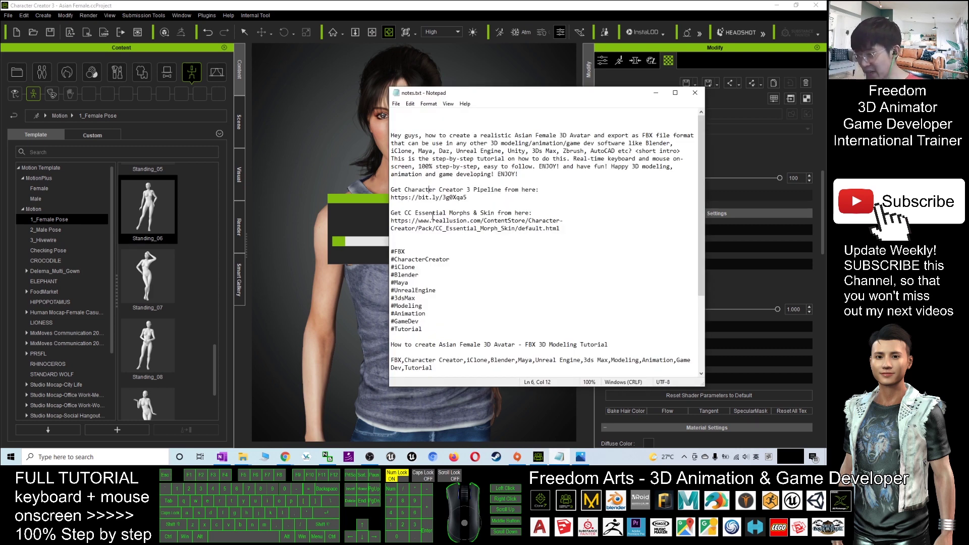
pyautogui.moveTo(404, 214); pyautogui.dragTo(510, 214)
pyautogui.click(571, 214)
pyautogui.click(487, 4)
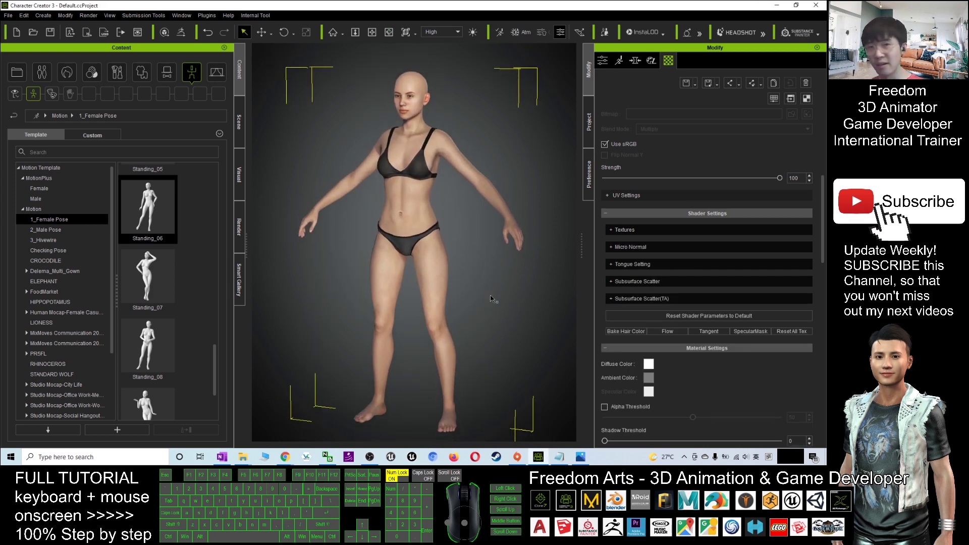
# Show the top level of the Scene Project Template library and inspect the default female avatar.
pyautogui.click(16, 72)
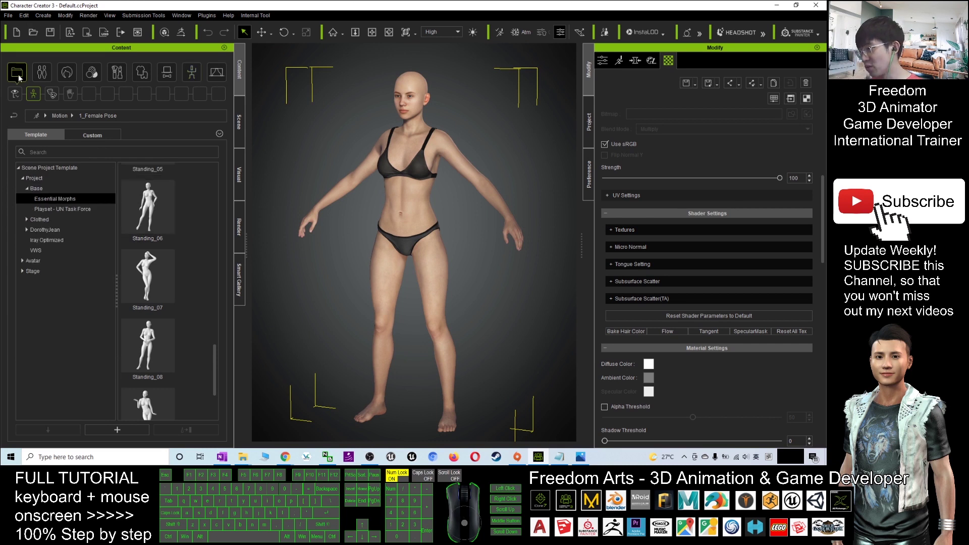
pyautogui.click(46, 168)
pyautogui.scroll(1, 253, 151)
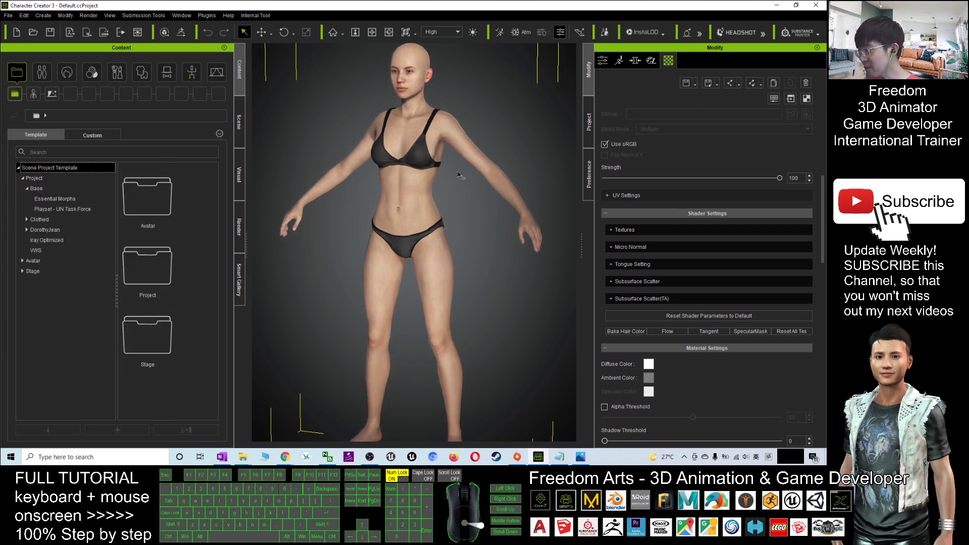
pyautogui.scroll(3, 459, 282)
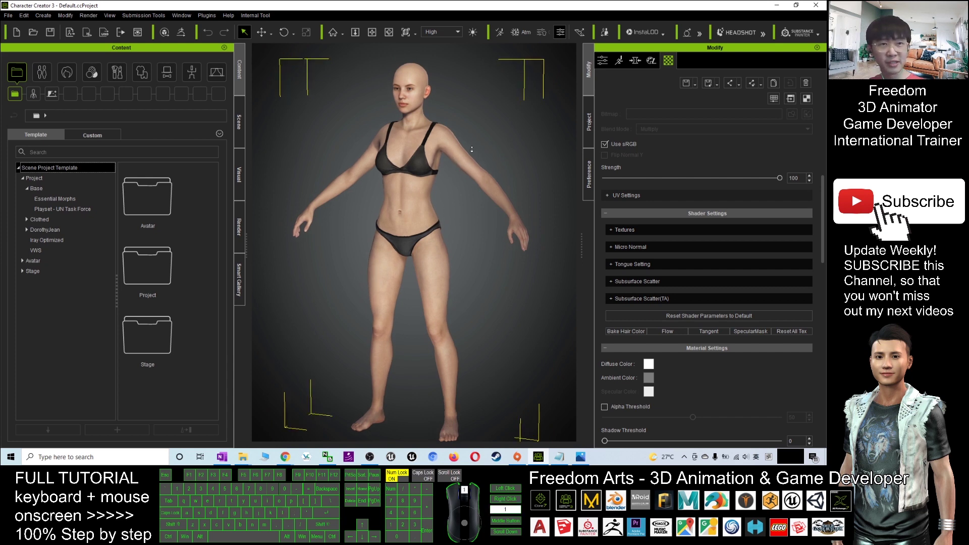
pyautogui.scroll(-3, 459, 219)
pyautogui.press('c')
pyautogui.moveTo(458, 220); pyautogui.dragTo(444, 237)
# Highlight the words Essential Morphs in the notes, and return to Character Creator 3.
pyautogui.click(559, 456)
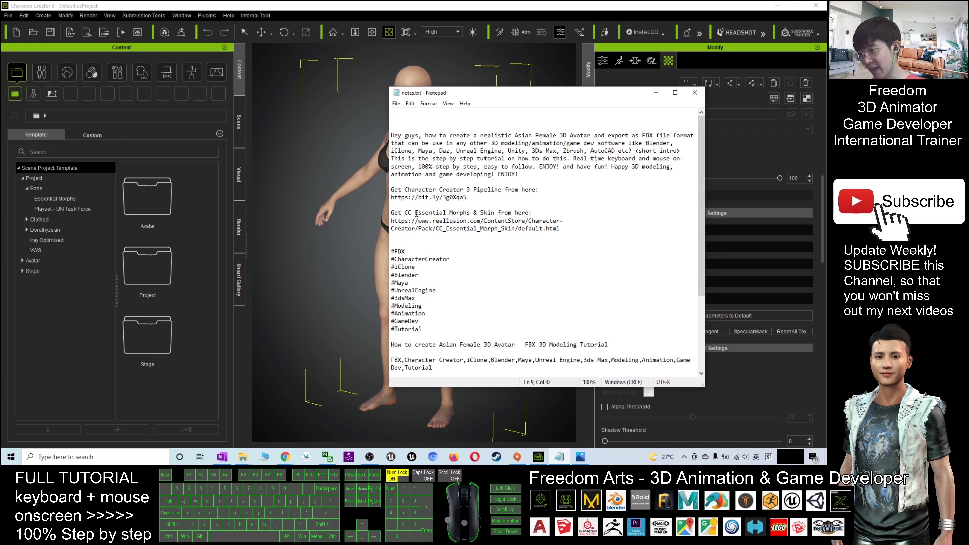
pyautogui.moveTo(409, 213); pyautogui.dragTo(467, 214)
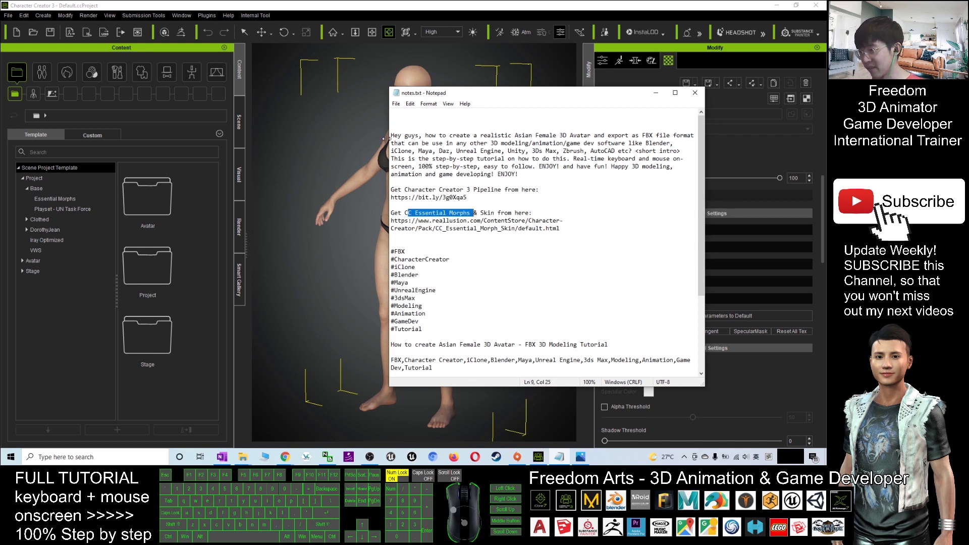
pyautogui.click(353, 212)
# Return to Character Creator 3 and show the Avatar category of the Scene Project Template library.
pyautogui.scroll(1, 343, 202)
pyautogui.click(17, 73)
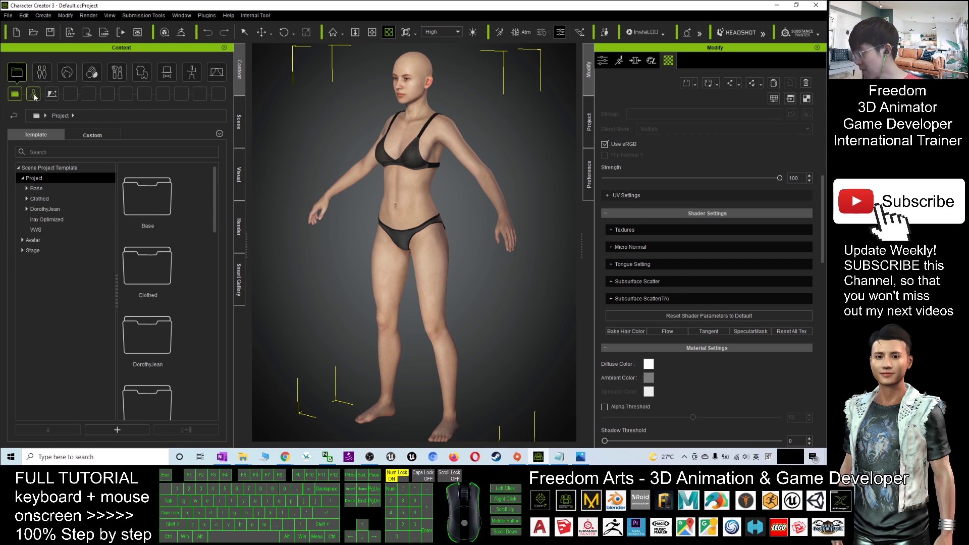
pyautogui.click(34, 95)
pyautogui.click(348, 456)
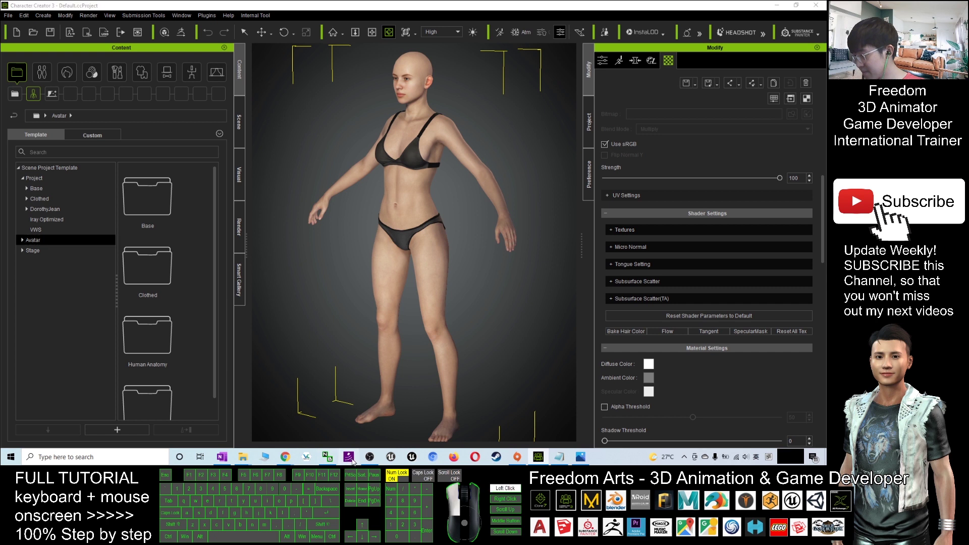
pyautogui.click(417, 168)
pyautogui.click(453, 199)
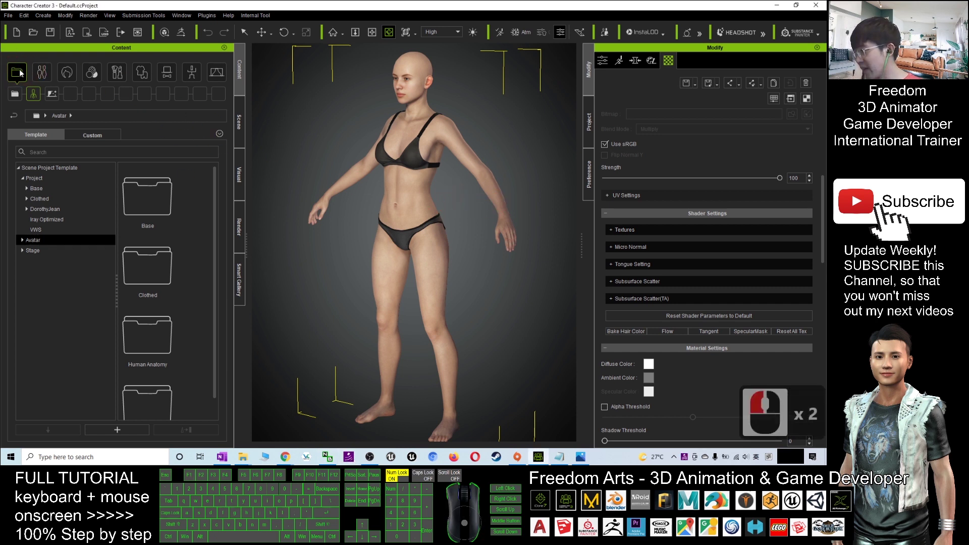
pyautogui.click(20, 73)
pyautogui.click(20, 73)
pyautogui.click(21, 73)
pyautogui.click(30, 97)
pyautogui.click(31, 97)
pyautogui.click(31, 97)
pyautogui.click(31, 99)
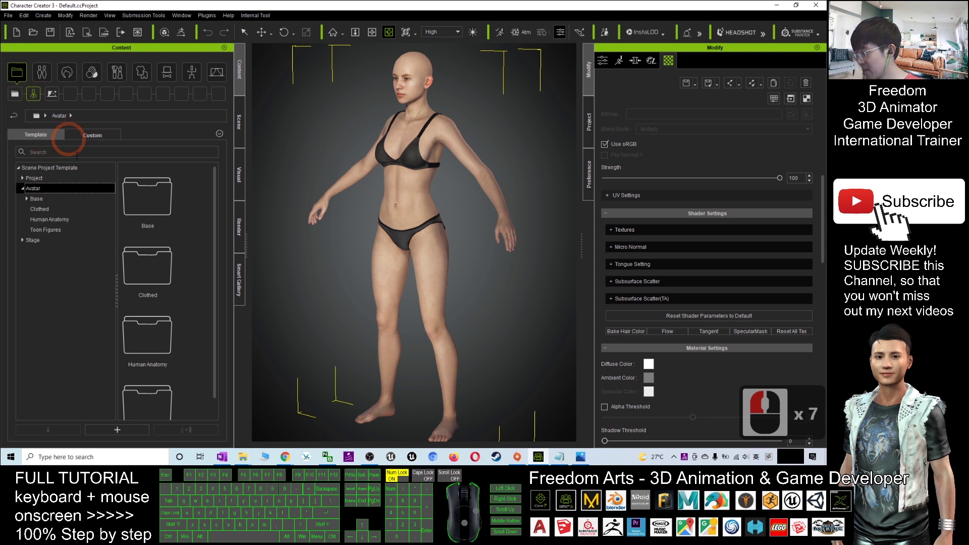
# Open the Essential Morphs folder inside the Base avatar templates.
pyautogui.click(32, 190)
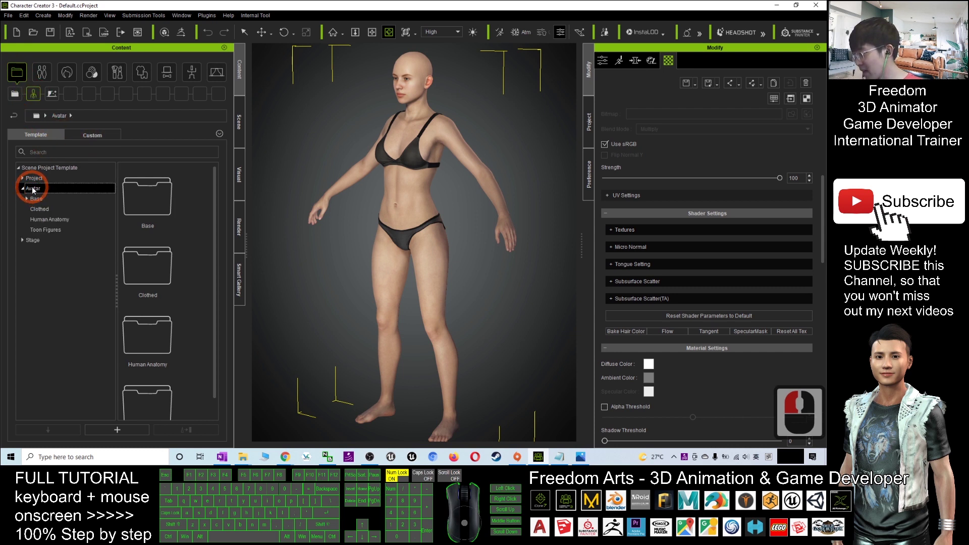
pyautogui.click(32, 189)
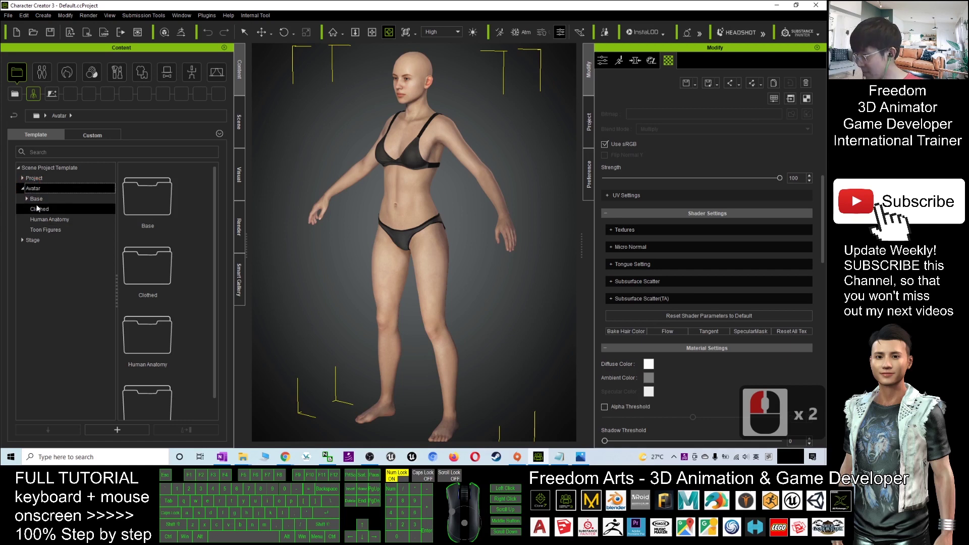
pyautogui.click(34, 199)
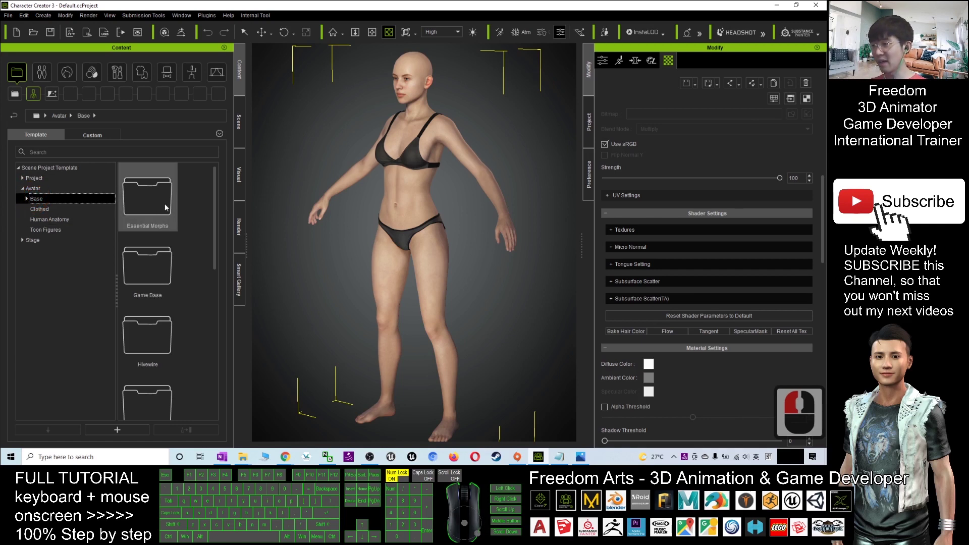
pyautogui.doubleClick(161, 197)
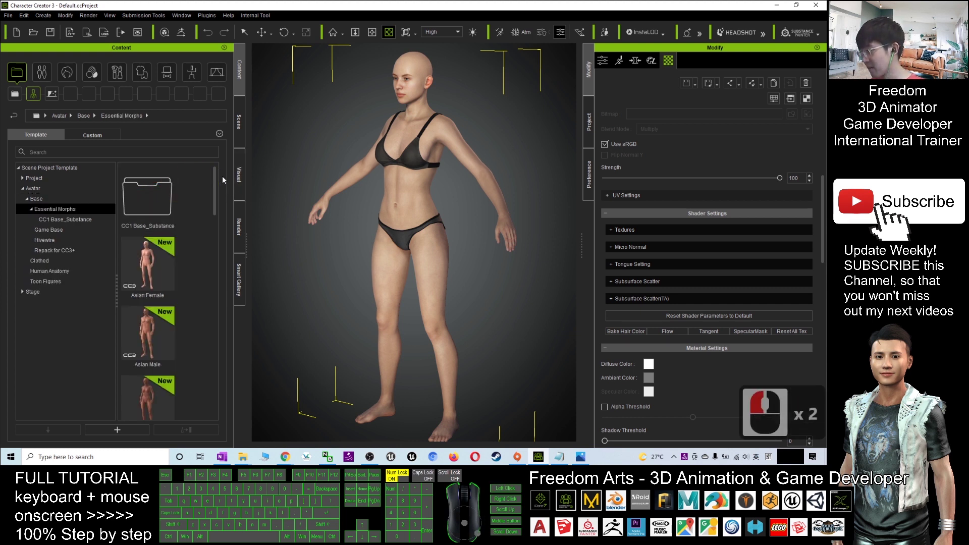
# Load the Asian Female avatar from Essential Morphs with the Replace All option.
pyautogui.moveTo(219, 188)
pyautogui.mouseDown()
pyautogui.moveTo(220, 209)
pyautogui.moveTo(222, 173)
pyautogui.mouseUp()
pyautogui.doubleClick(173, 263)
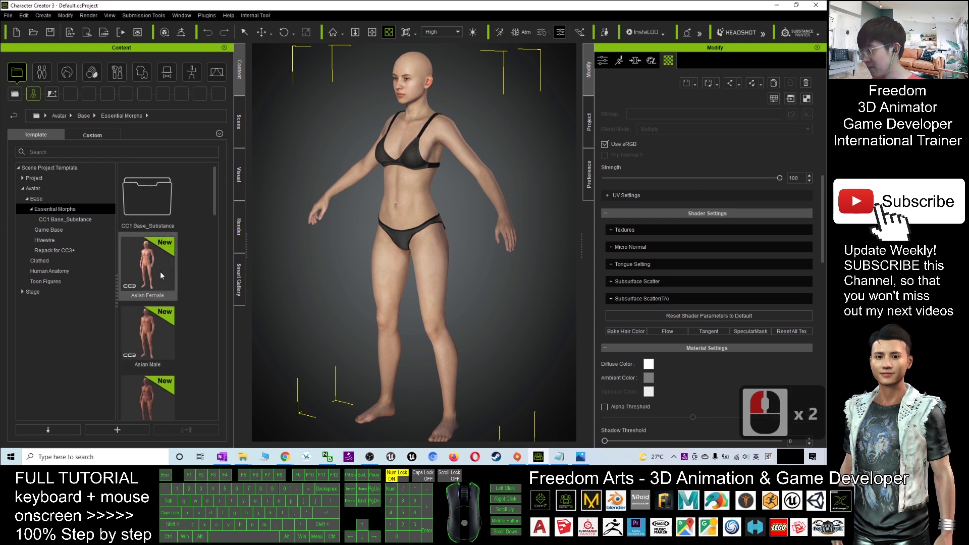
pyautogui.doubleClick(155, 269)
pyautogui.click(425, 211)
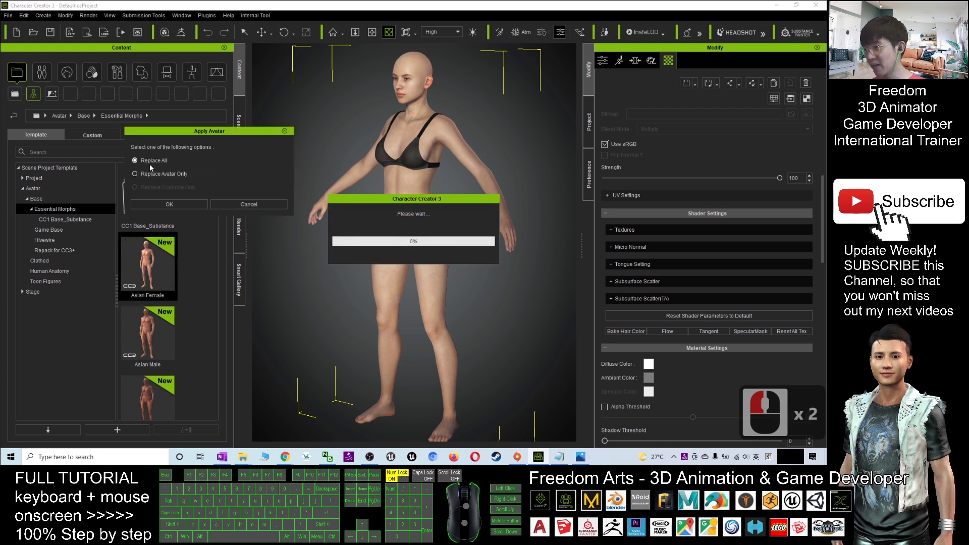
pyautogui.click(168, 219)
pyautogui.click(169, 204)
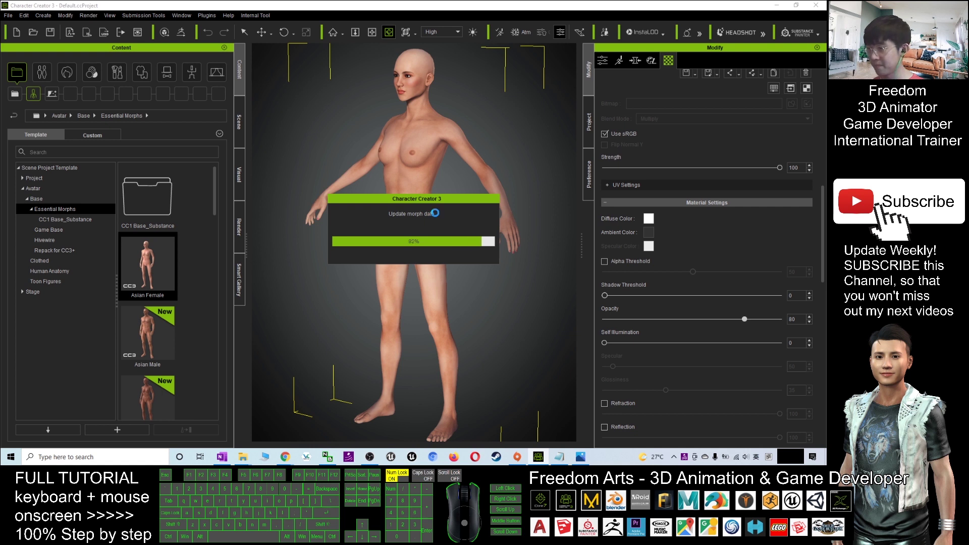
# Examine the newly loaded Asian Female avatar from a more frontal angle.
pyautogui.scroll(5, 435, 213)
pyautogui.press('c')
pyautogui.moveTo(435, 213); pyautogui.dragTo(450, 234)
pyautogui.press('x')
pyautogui.moveTo(472, 164); pyautogui.dragTo(470, 233)
pyautogui.press('c')
pyautogui.press('x')
pyautogui.press('c')
pyautogui.moveTo(469, 234); pyautogui.dragTo(474, 245)
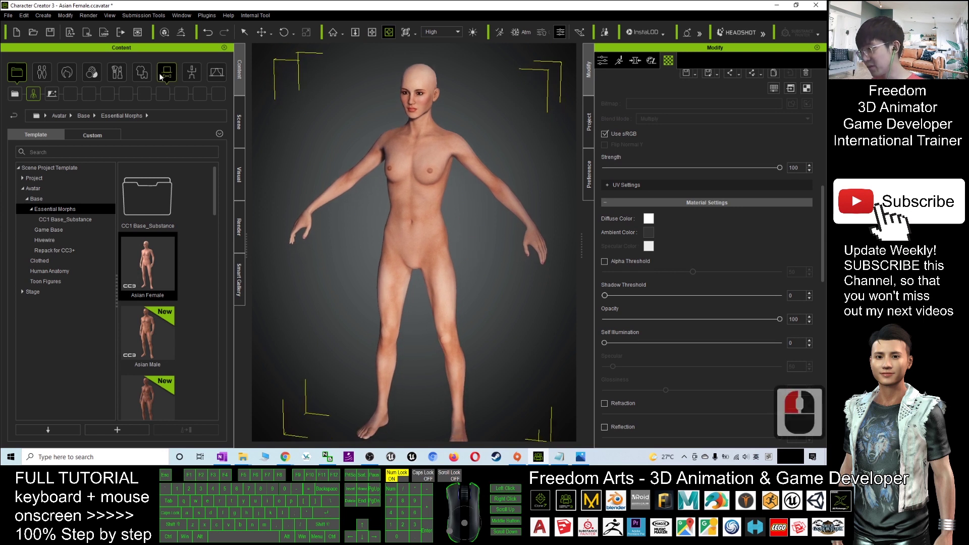
# Dress the avatar in the Tank Top from the Shirts templates, using the Keep Cloth Shape option.
pyautogui.click(136, 76)
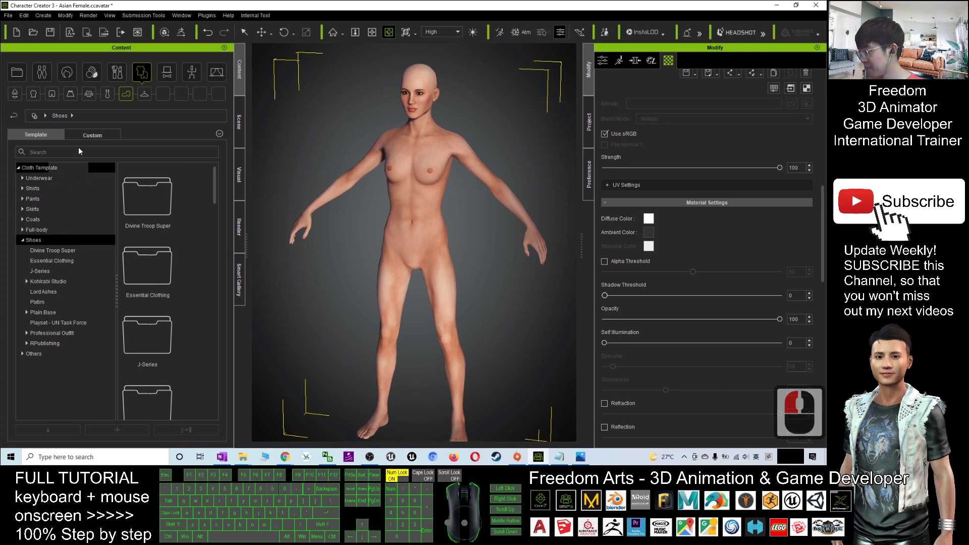
pyautogui.click(41, 188)
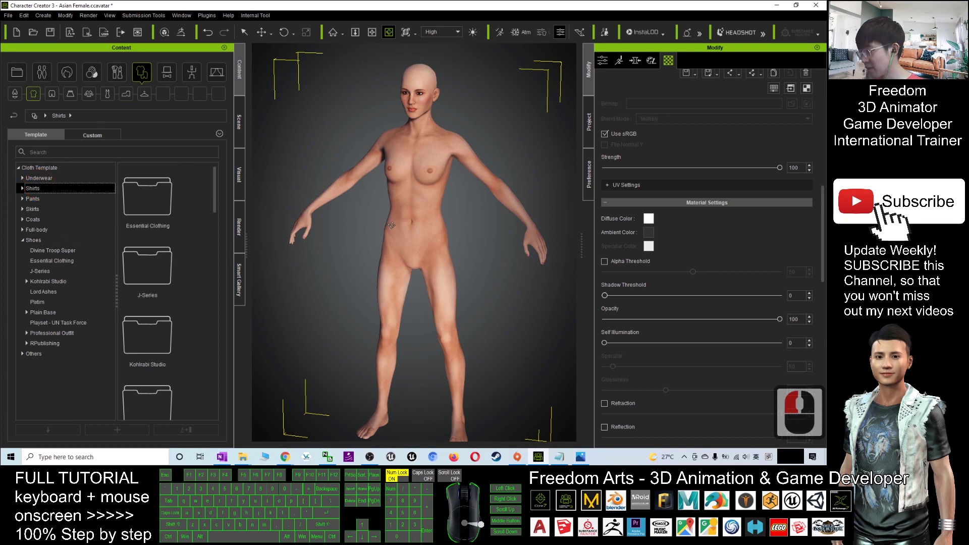
pyautogui.press('c')
pyautogui.moveTo(404, 223); pyautogui.dragTo(424, 222)
pyautogui.moveTo(215, 183); pyautogui.dragTo(215, 172)
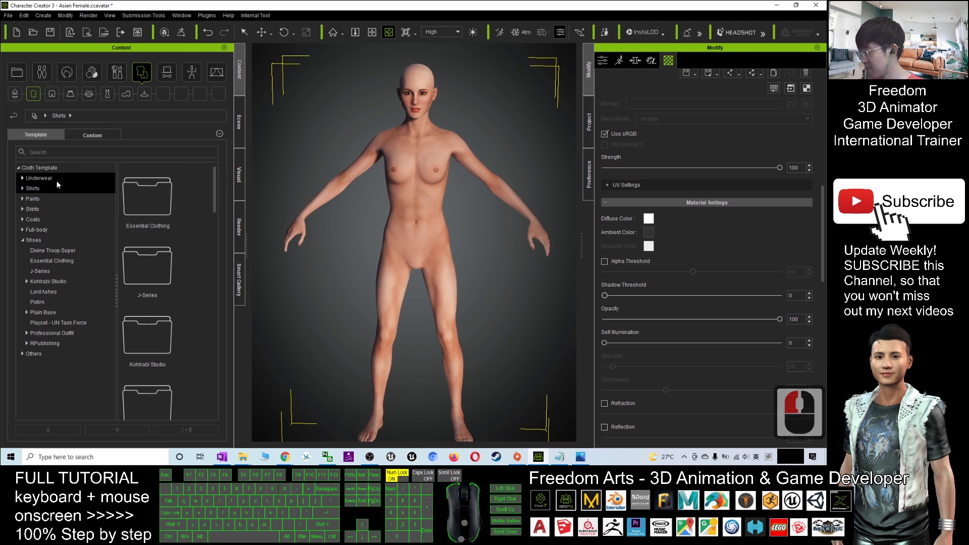
pyautogui.click(24, 186)
pyautogui.moveTo(219, 196); pyautogui.dragTo(220, 404)
pyautogui.doubleClick(148, 379)
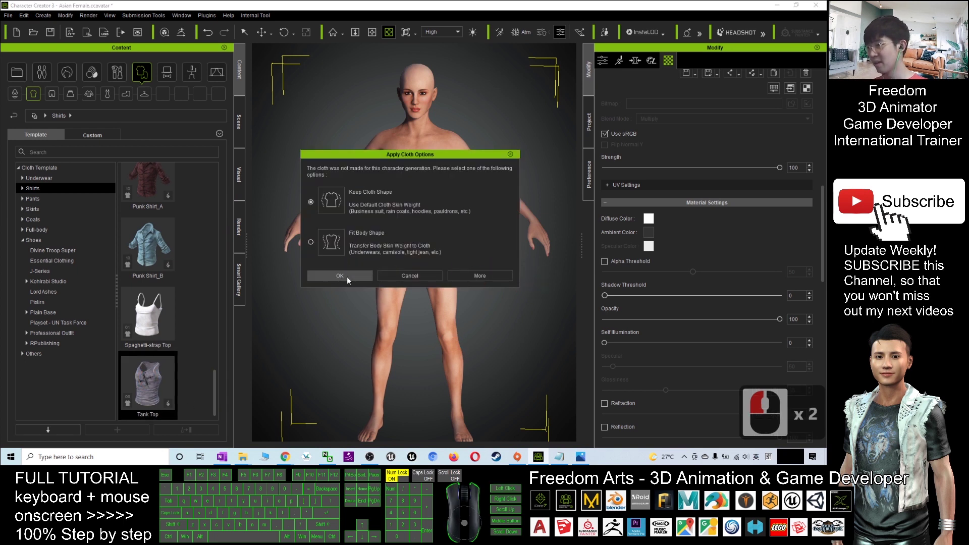
pyautogui.click(347, 276)
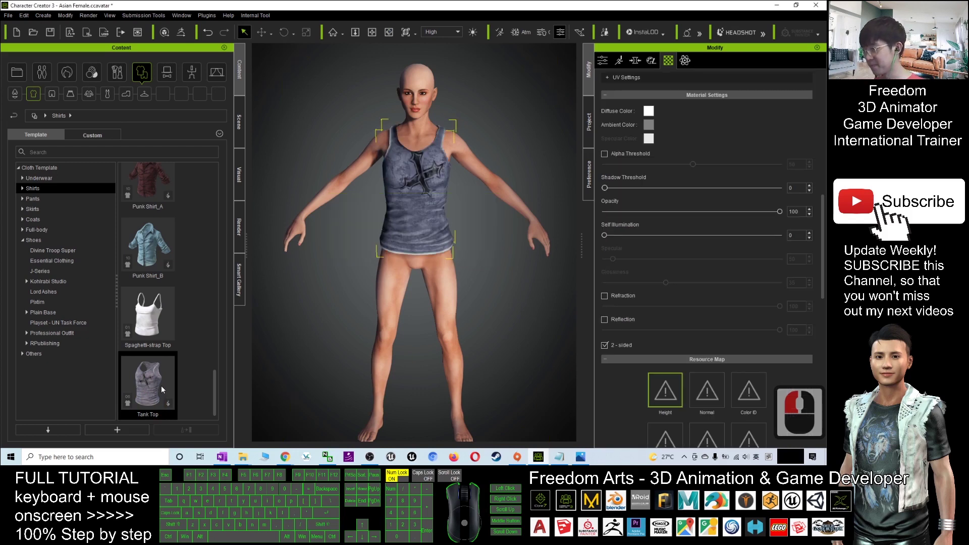
# Apply the Low-rise Denim Shorts from the Pants templates to the avatar.
pyautogui.press('c')
pyautogui.moveTo(391, 273); pyautogui.dragTo(290, 267)
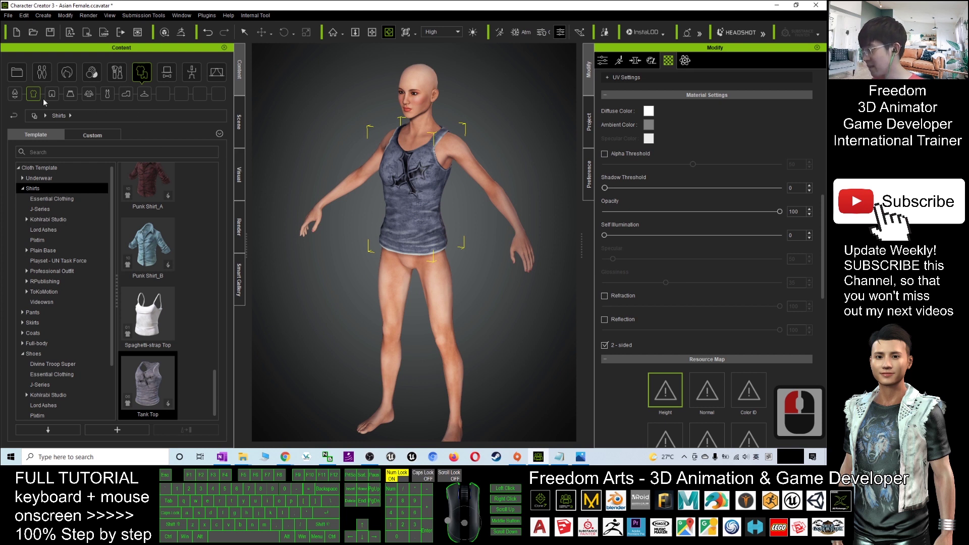
pyautogui.click(52, 93)
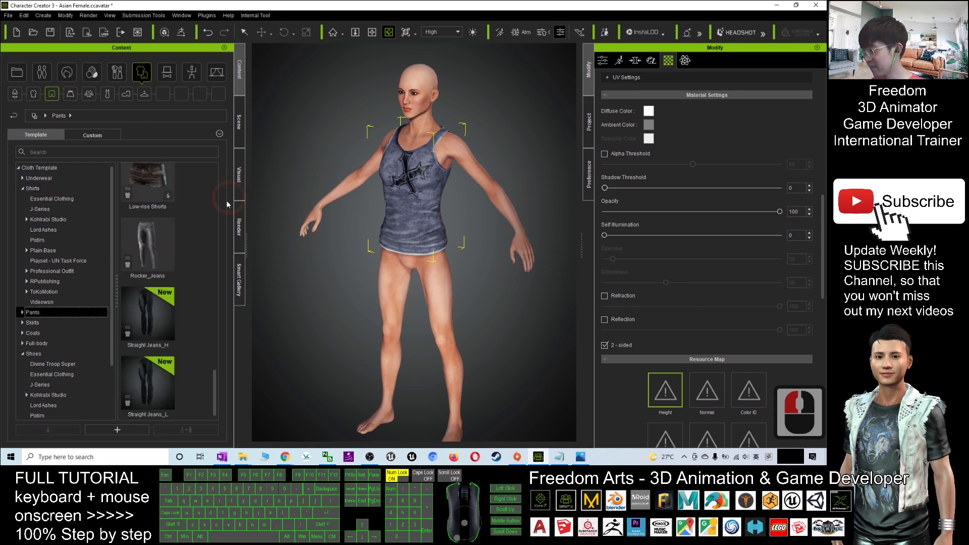
pyautogui.moveTo(216, 377); pyautogui.dragTo(250, 357)
pyautogui.doubleClick(150, 218)
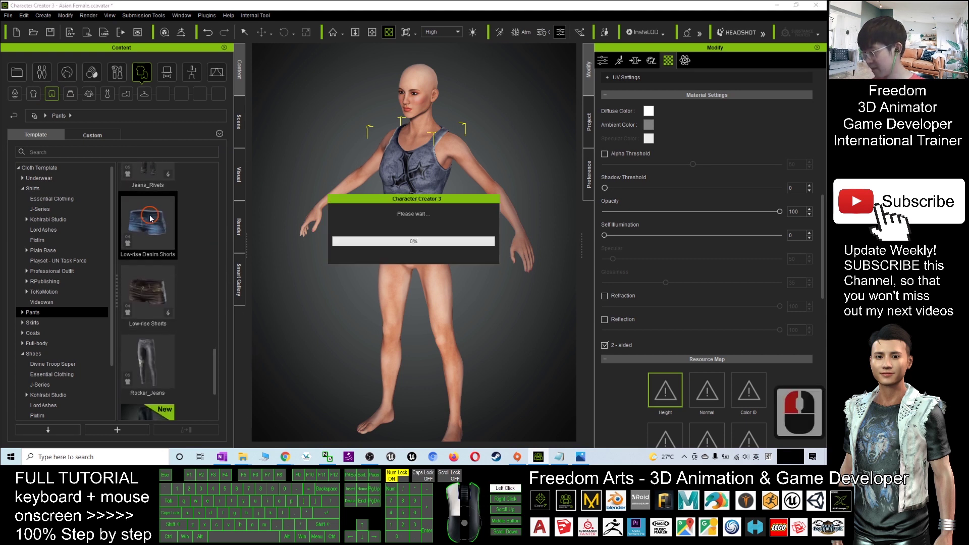